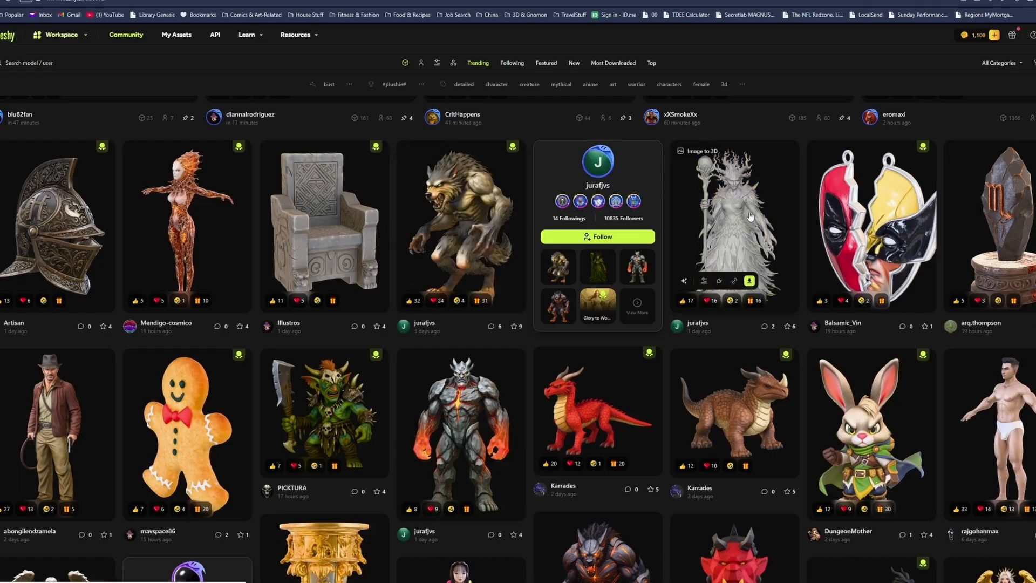
Browse the trending community 3D models for examples, and return to the Image to 3D option
scroll(739, 250, "down", 8)
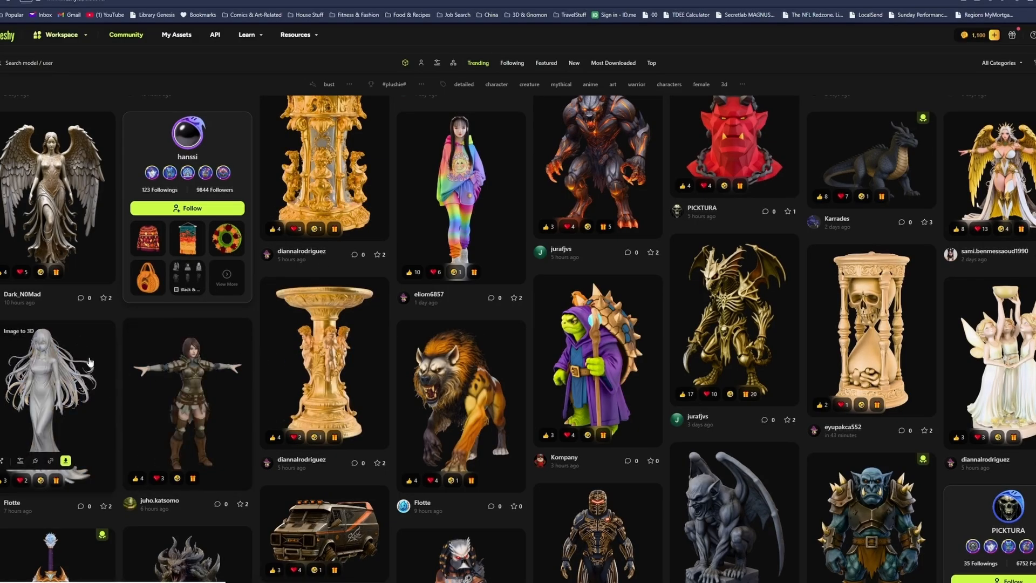
scroll(648, 313, "down", 1)
scroll(647, 312, "down", 3)
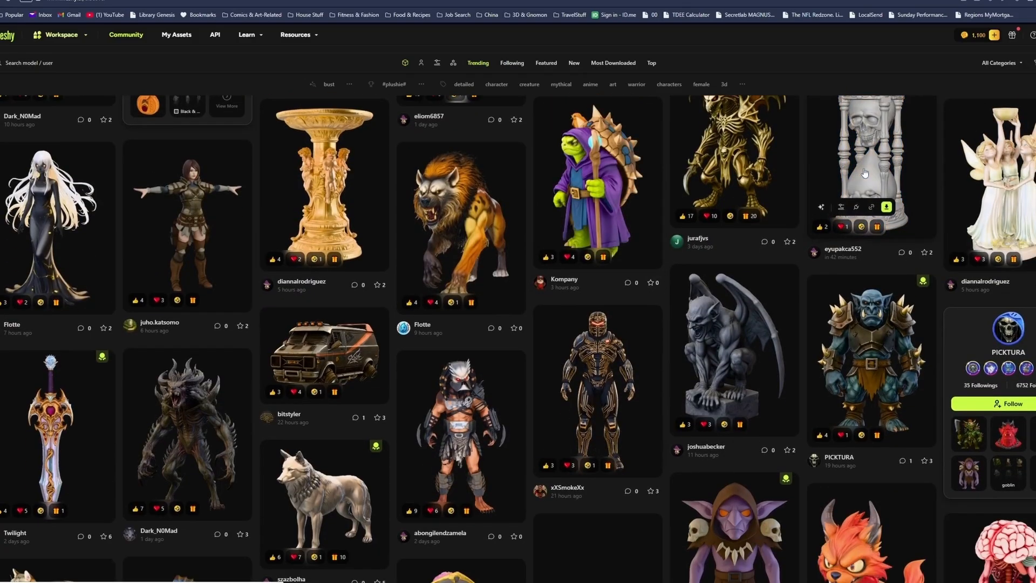
scroll(865, 173, "down", 1)
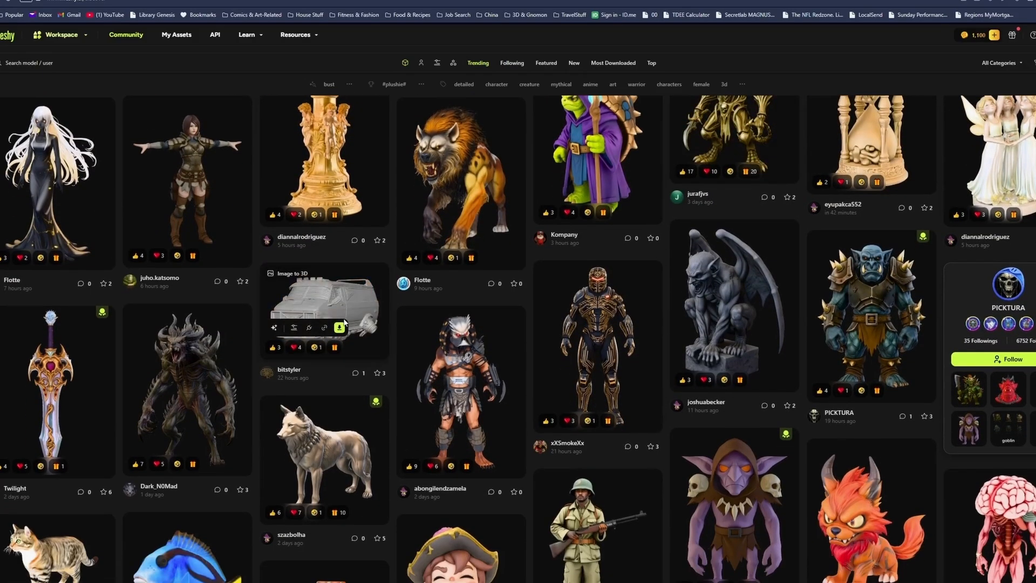
scroll(344, 322, "up", 3)
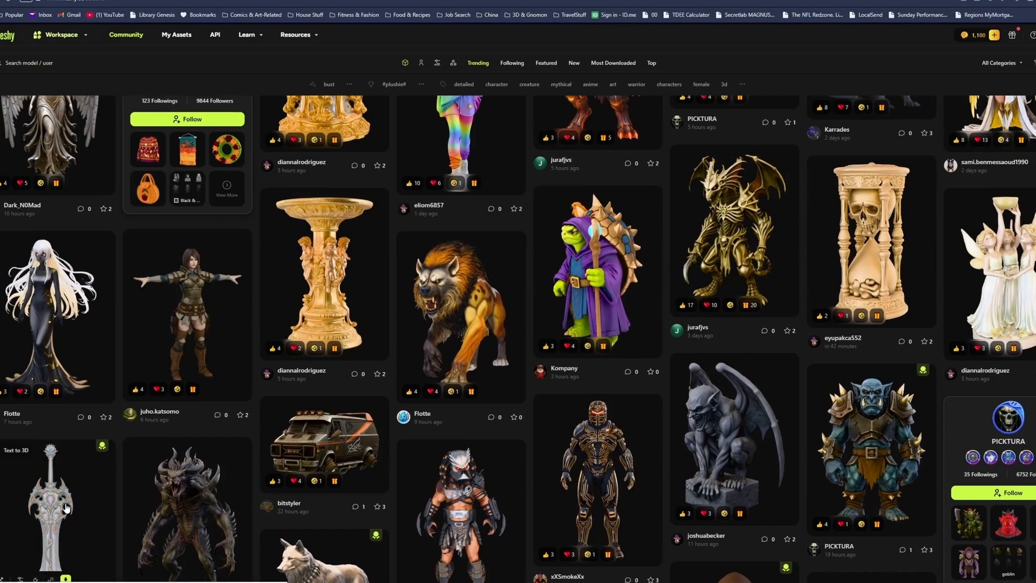
scroll(603, 228, "up", 10)
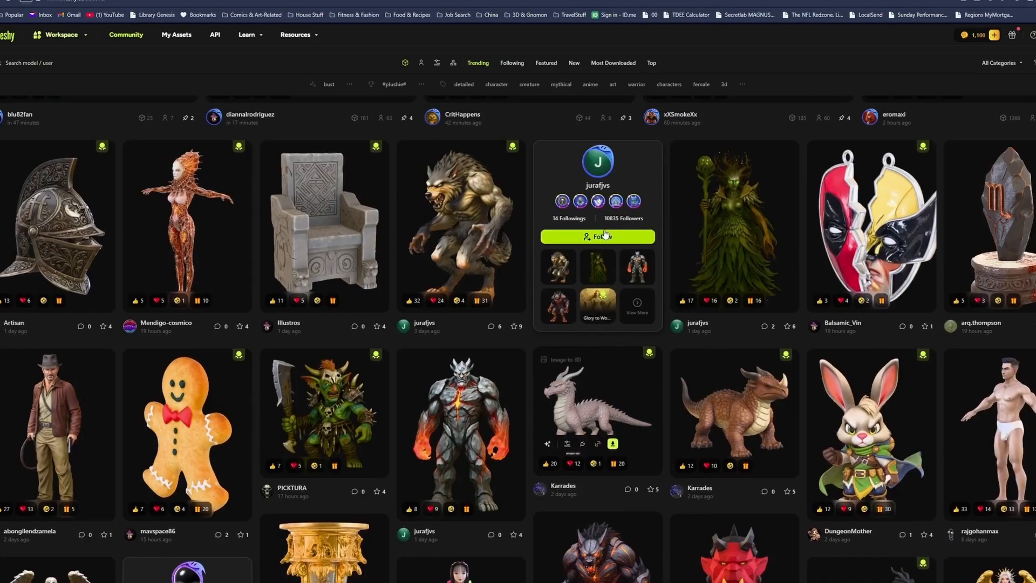
scroll(604, 229, "up", 5)
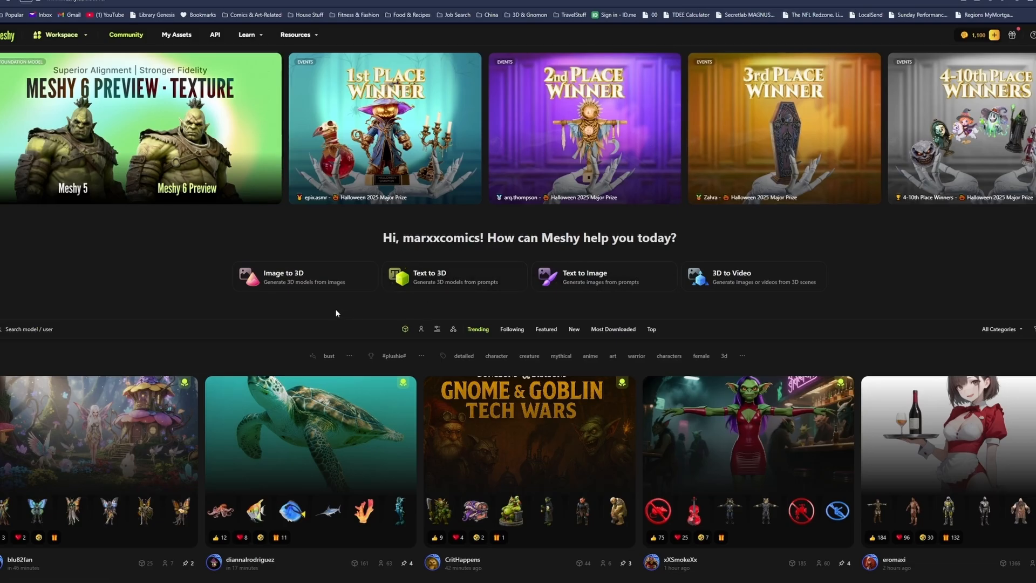
left_click(288, 280)
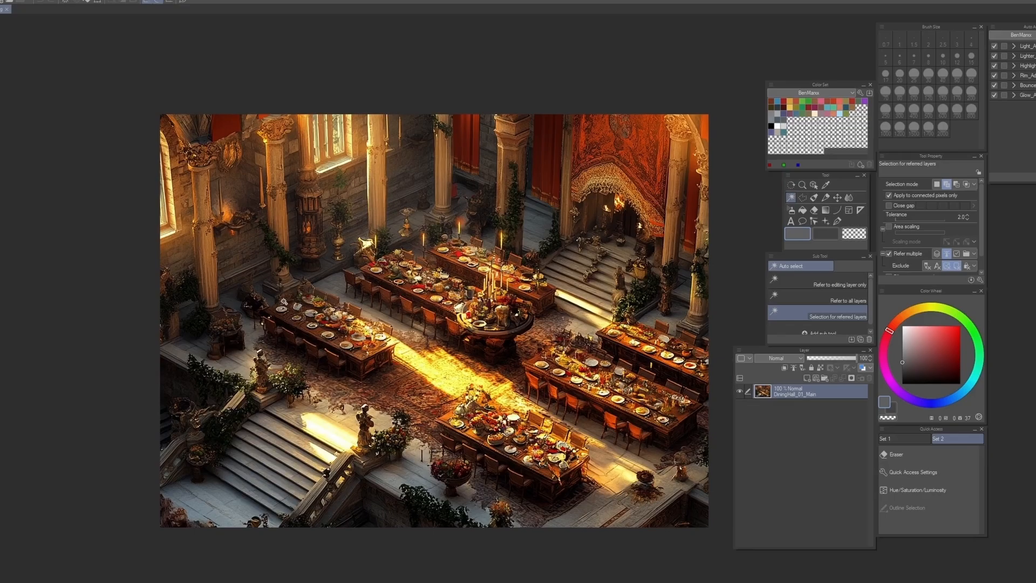
In Clip Studio Paint, examine the tables and chairs of the dining hall illustration up close
left_click_drag(294, 356, 416, 238)
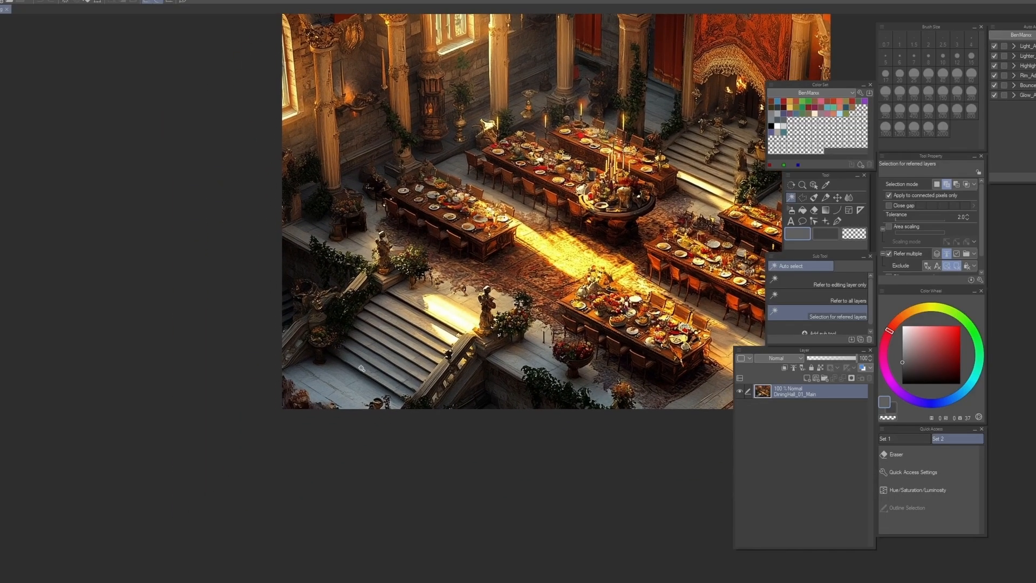
left_click_drag(456, 274, 379, 329)
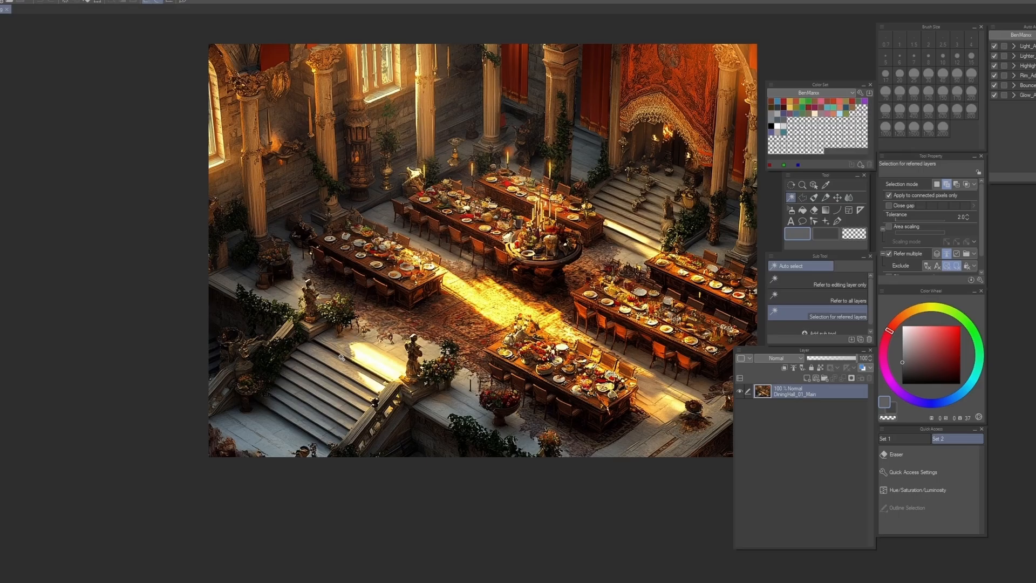
scroll(427, 268, "up", 4)
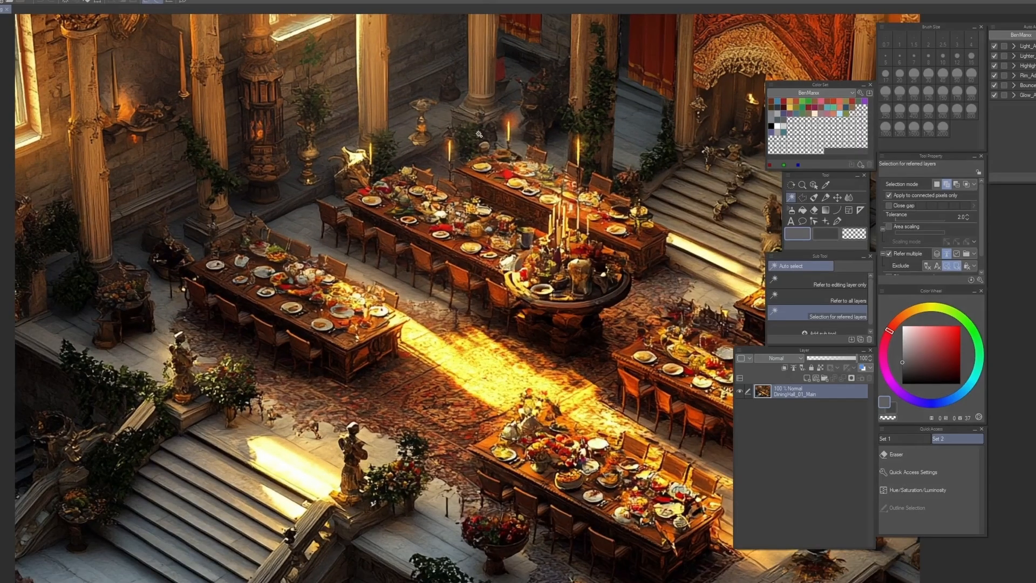
scroll(477, 134, "up", 4)
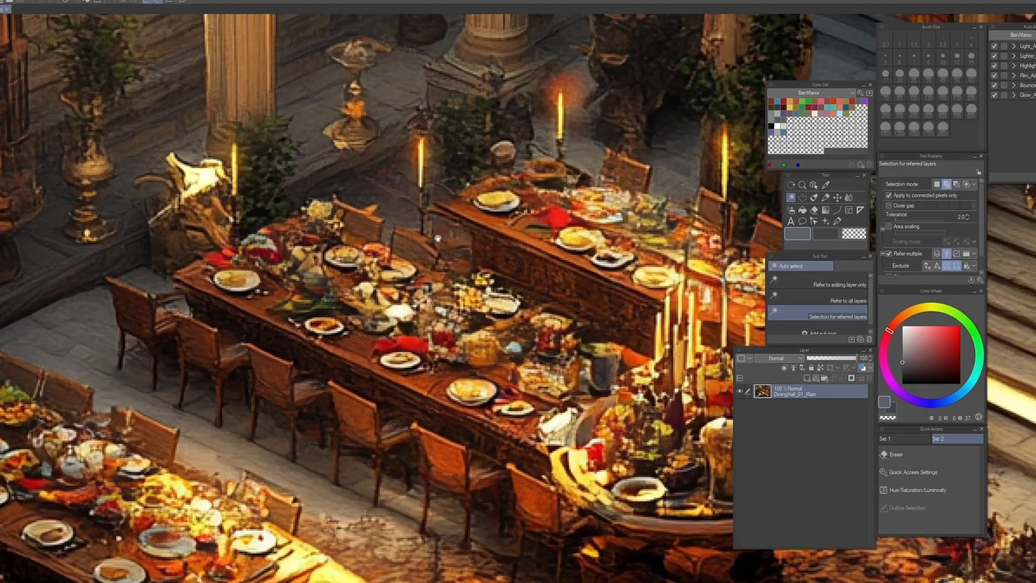
left_click_drag(438, 238, 238, 17)
left_click_drag(345, 243, 124, 93)
left_click_drag(528, 185, 374, 37)
left_click_drag(410, 277, 261, 262)
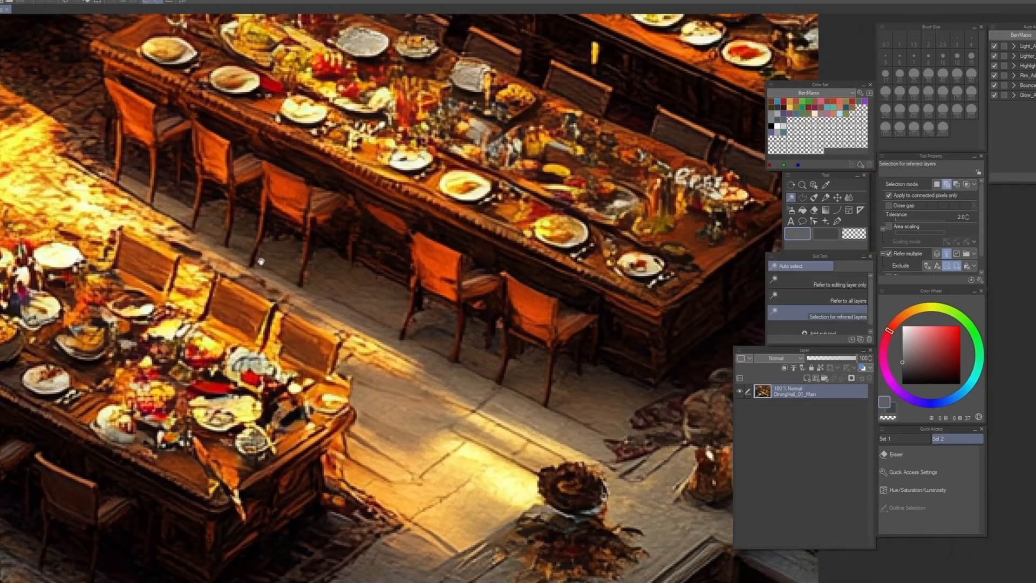
left_click_drag(338, 212, 261, 211)
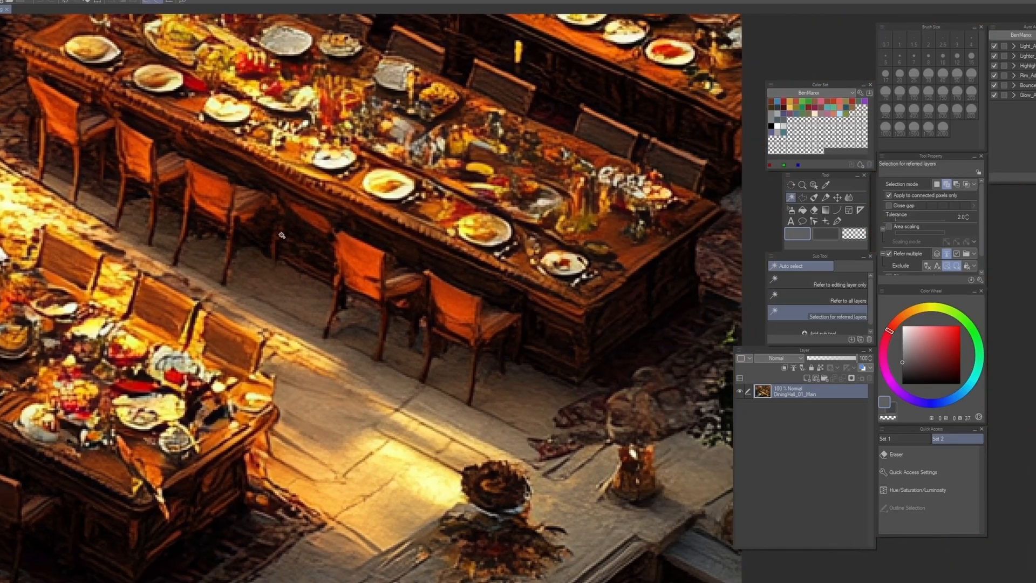
Crop the canvas to a rectangular selection around the rightmost orange dining chair, and clear the selection
left_click(802, 198)
left_click(776, 279)
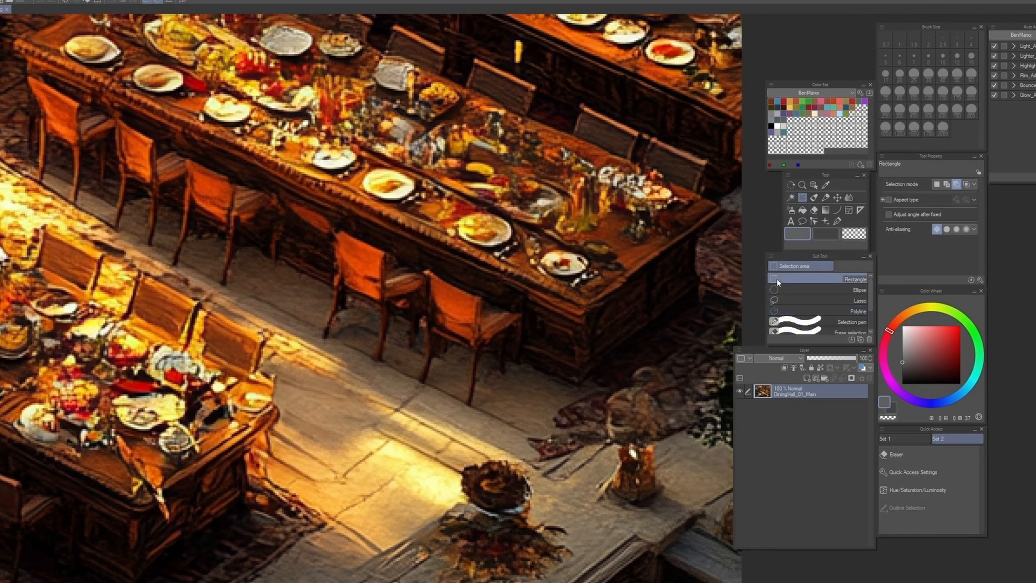
left_click_drag(394, 265, 540, 416)
left_click(402, 429)
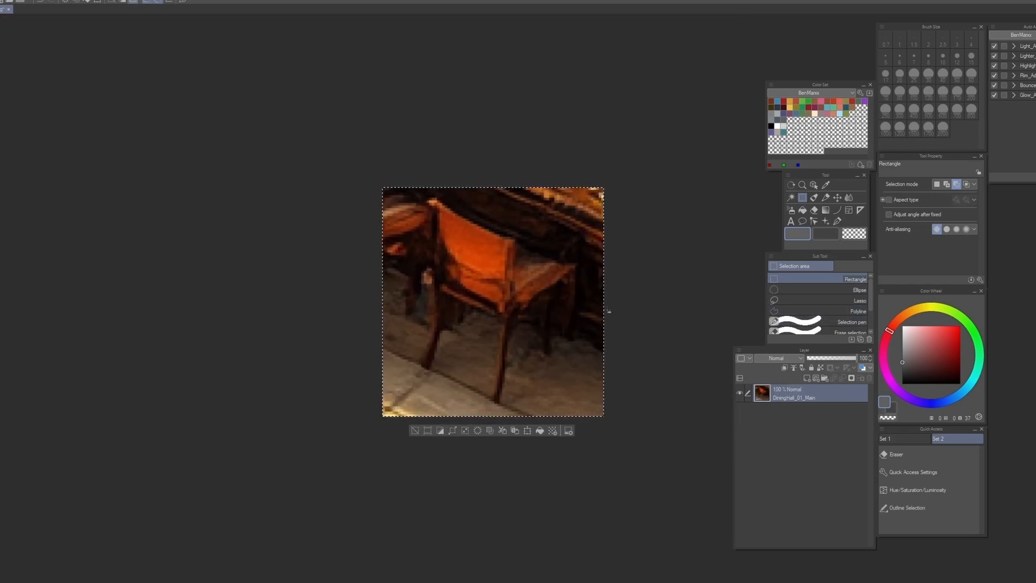
left_click(413, 431)
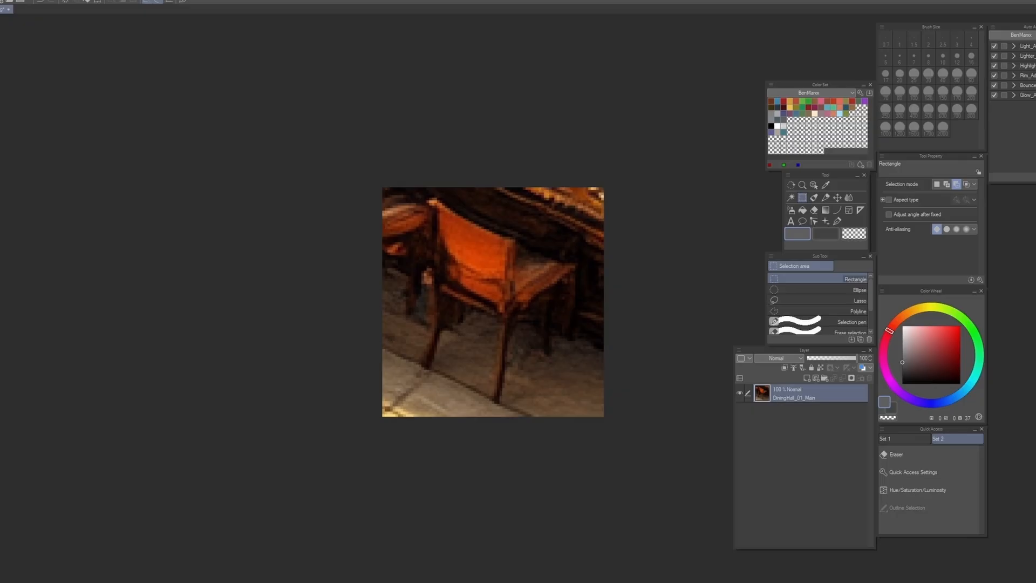
Export the cropped chair picture as an image file
left_click(7, 1)
mouse_move(60, 102)
left_click(143, 125)
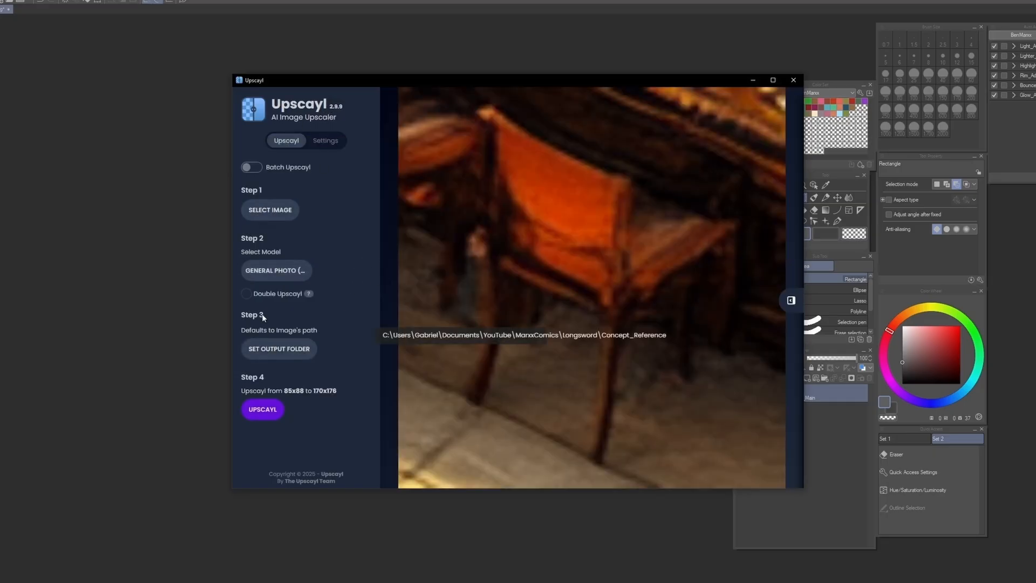
Switch to Upscayl, upscale the chair image with Double Upscayl enabled, and close the program
left_click(247, 294)
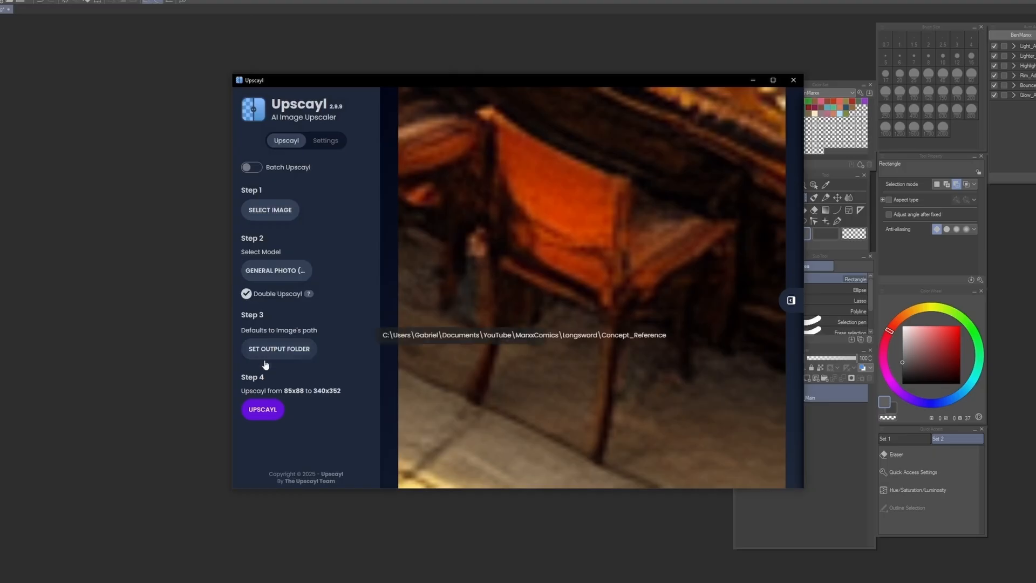
left_click(264, 410)
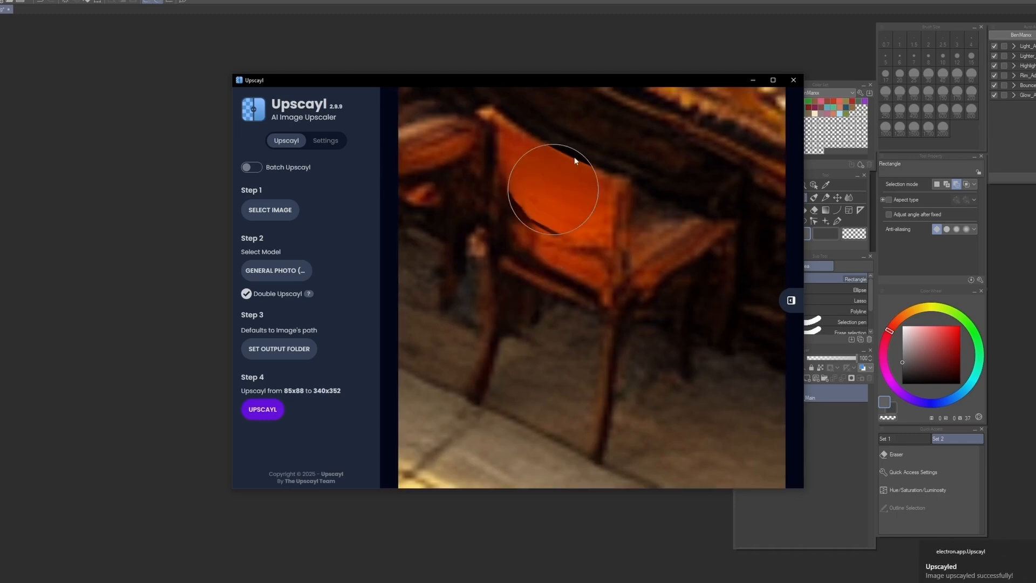
left_click(800, 81)
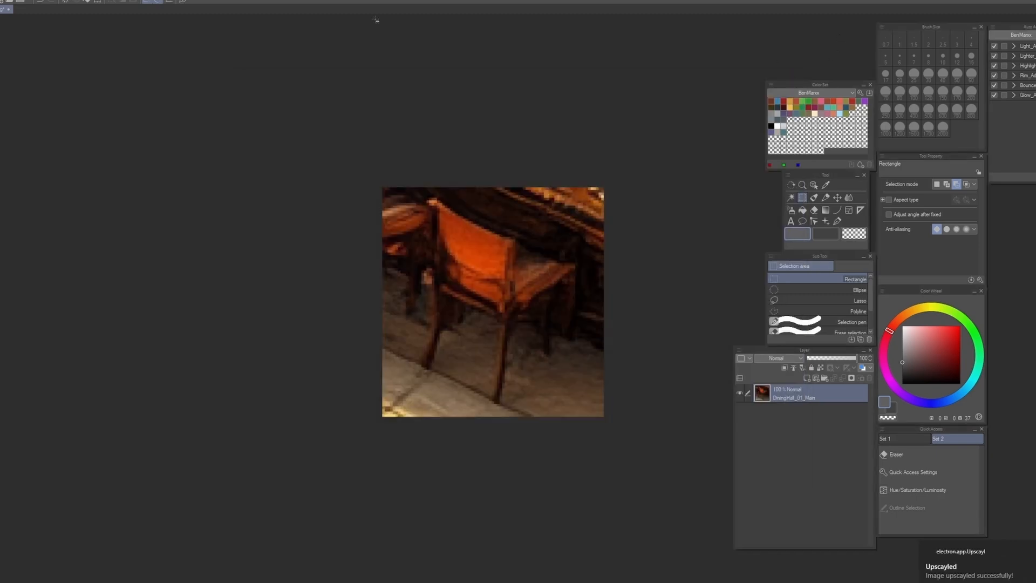
In Clip Studio Paint, close the cropped DiningHall_01_Main without saving and open the upscaled dining chair image
left_click(10, 11)
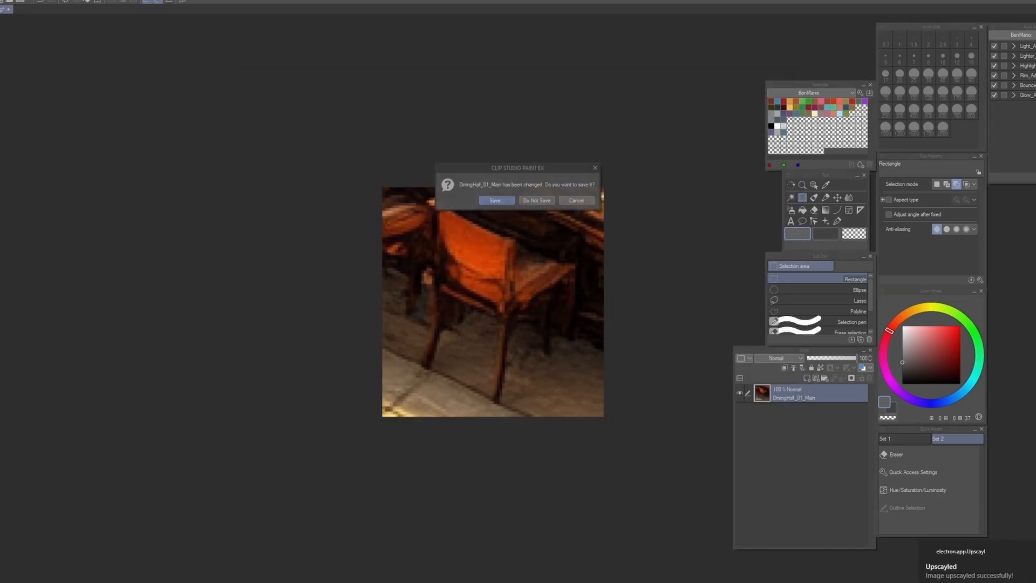
left_click(534, 201)
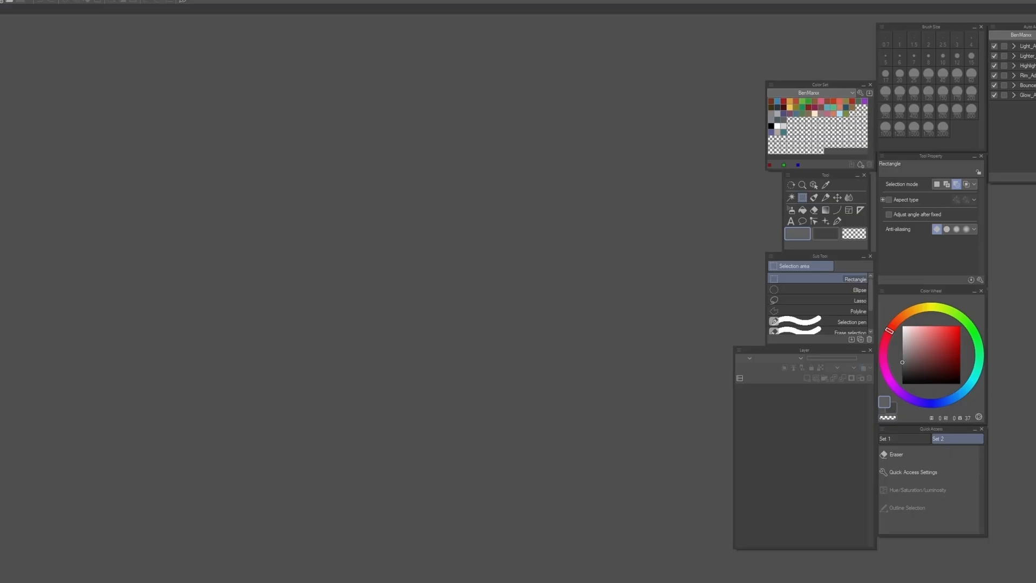
left_click(2, 1)
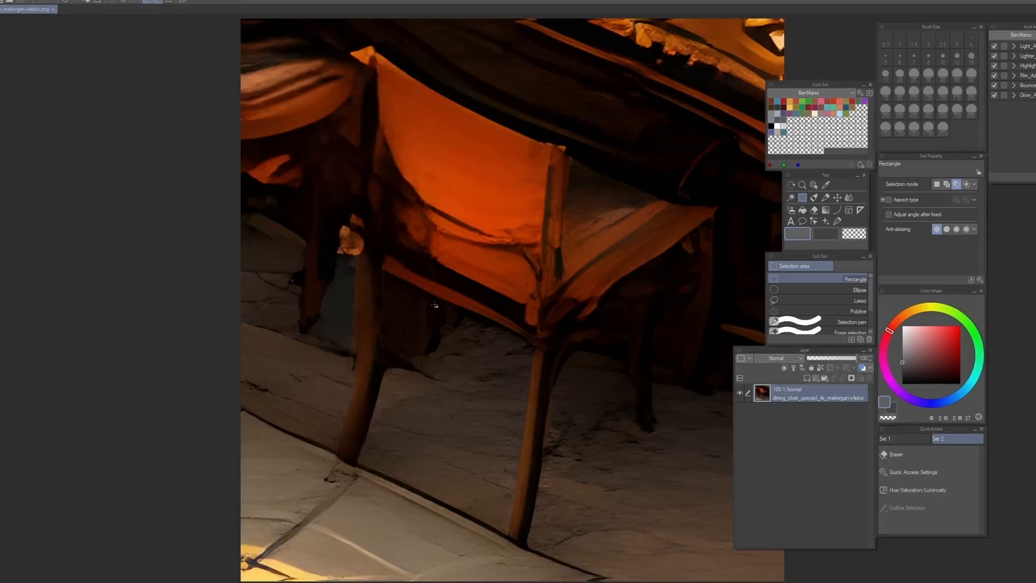
scroll(431, 304, "down", 2)
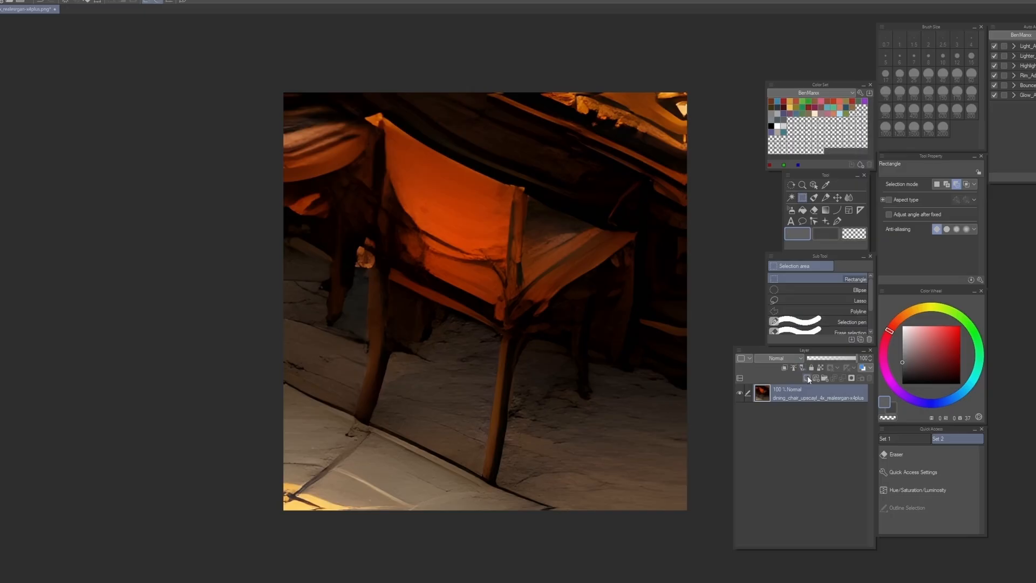
Add an empty layer above the chair image and a second layer filled with white beneath it
left_click(823, 377)
left_click(808, 408)
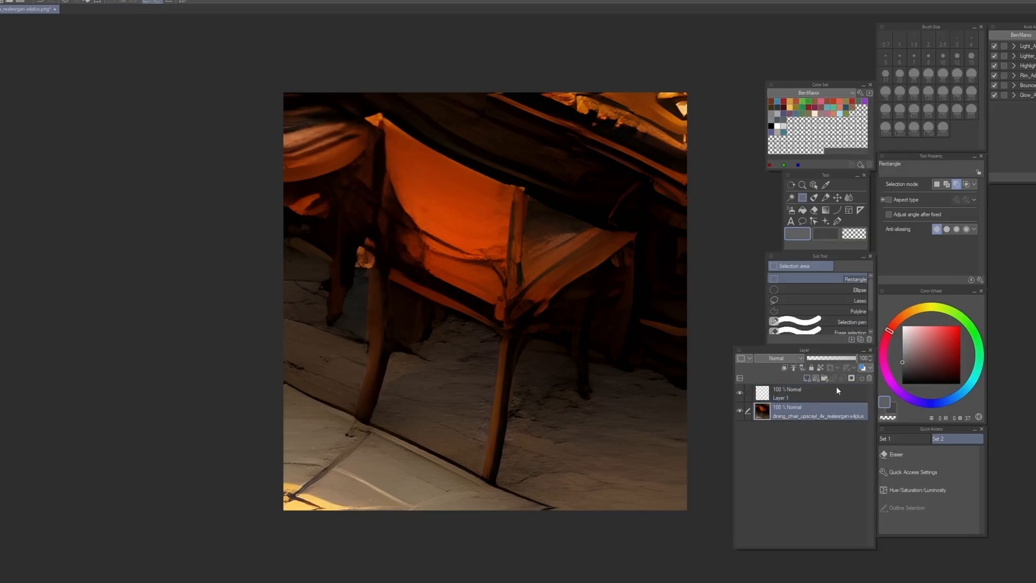
left_click(801, 377)
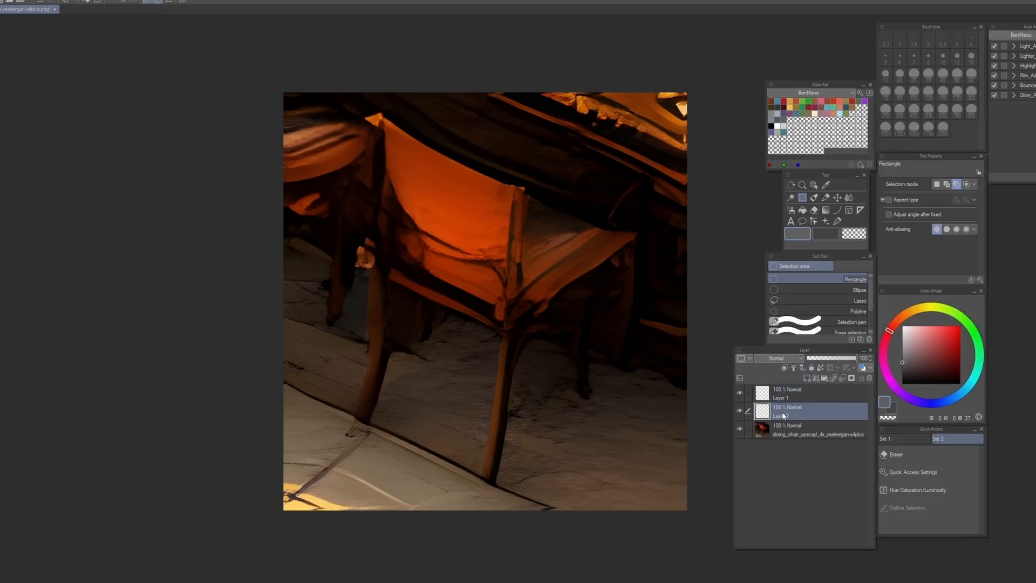
left_click_drag(783, 415, 778, 443)
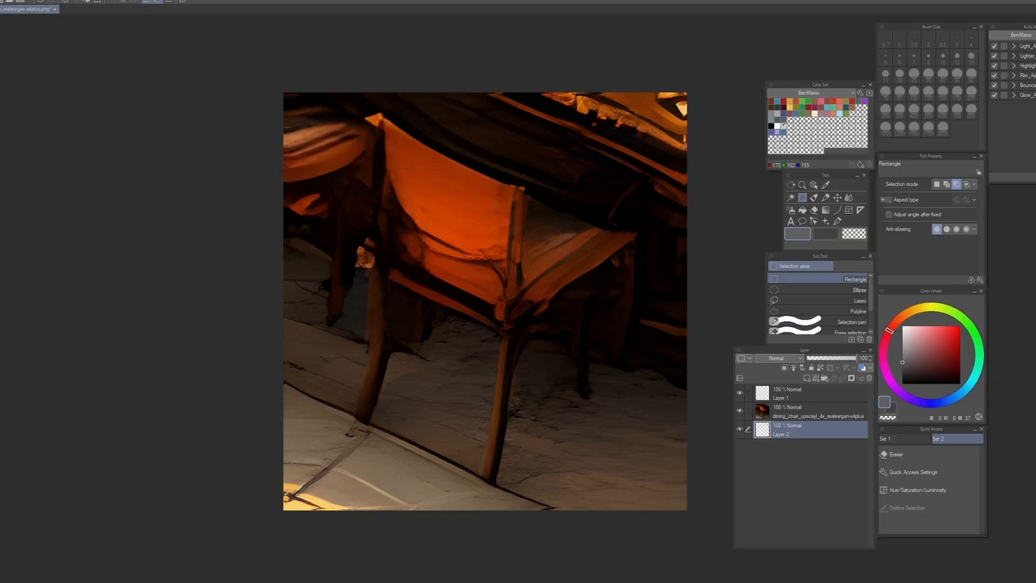
left_click(778, 127)
key("g")
left_click(621, 313)
Lower the chair image layer's opacity to 55% and choose a dark colour for sketching
left_click(779, 410)
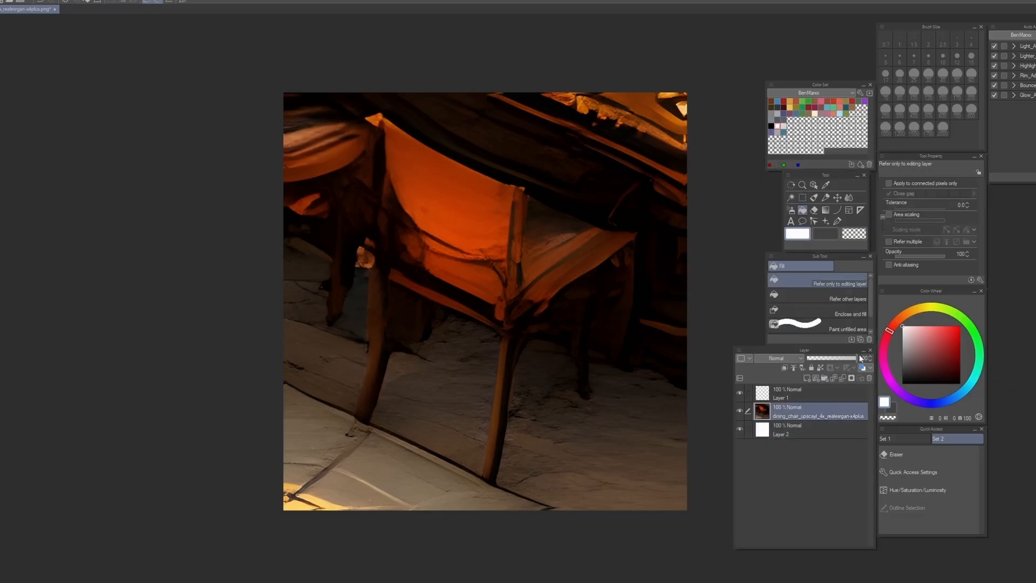
left_click_drag(857, 357, 835, 358)
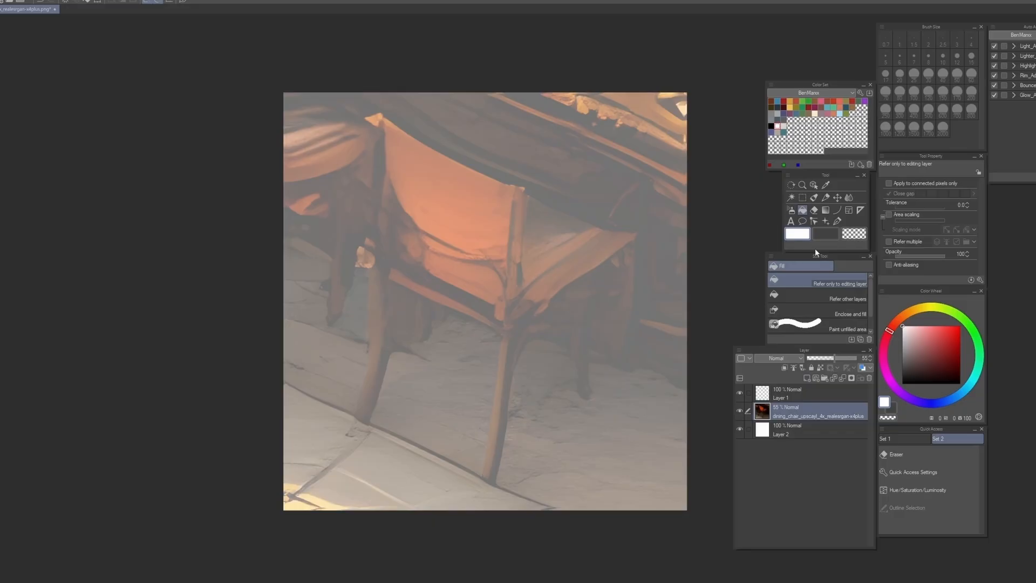
left_click(771, 126)
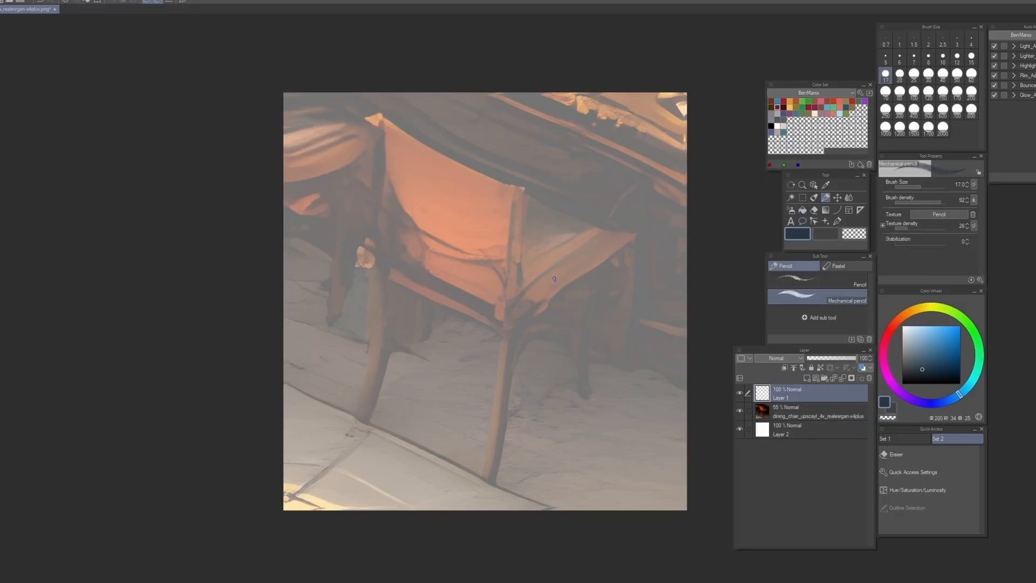
Trace the chair seat's right side edges on Layer 1 with the Mechanical pencil, reducing the brush size to 10
key("bracketleft")
mouse_move(629, 244)
left_mouse_down()
mouse_move(561, 290)
mouse_move(624, 248)
mouse_move(526, 316)
left_mouse_up()
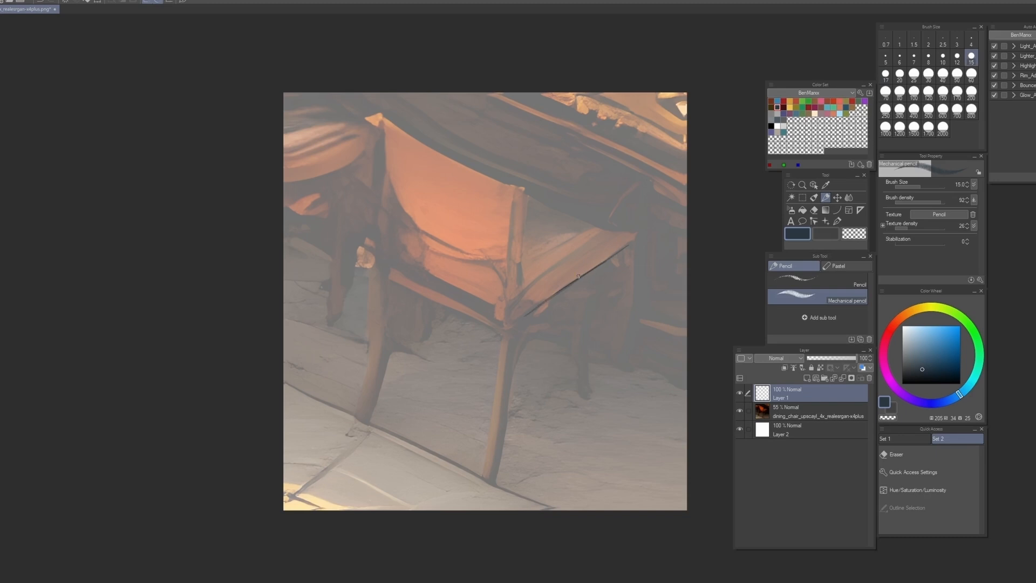
left_click_drag(629, 238, 512, 324)
key("bracketleft")
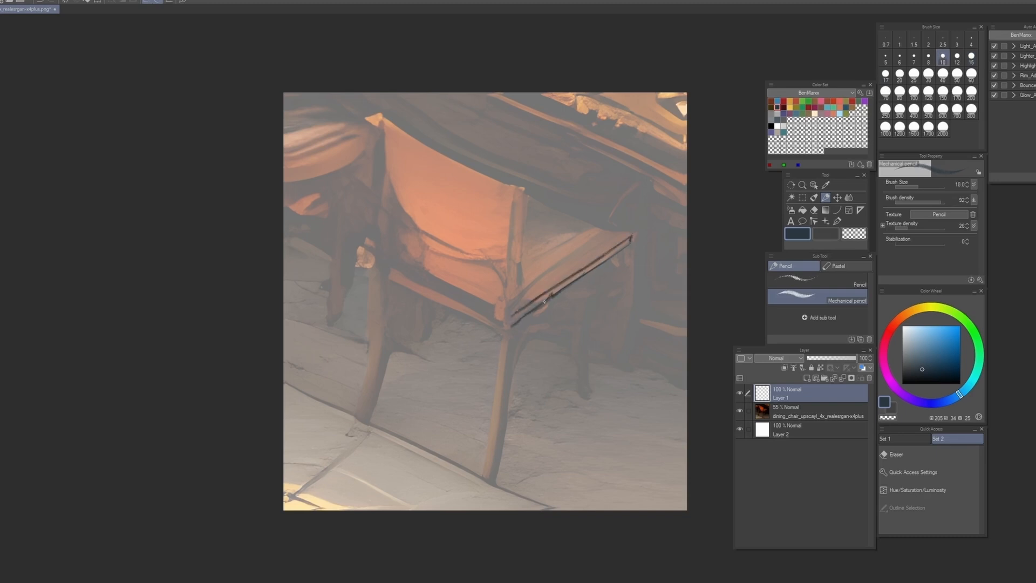
left_click_drag(605, 262, 631, 236)
left_click_drag(534, 279, 622, 233)
left_click_drag(561, 264, 518, 292)
Outline the chair's far right leg and the lower edge of the side rail under the seat
mouse_move(627, 238)
left_mouse_down()
mouse_move(624, 279)
mouse_move(617, 384)
left_mouse_up()
left_click_drag(615, 259, 608, 384)
mouse_move(613, 259)
left_mouse_down()
mouse_move(612, 302)
mouse_move(521, 334)
left_mouse_up()
key("p")
key("p")
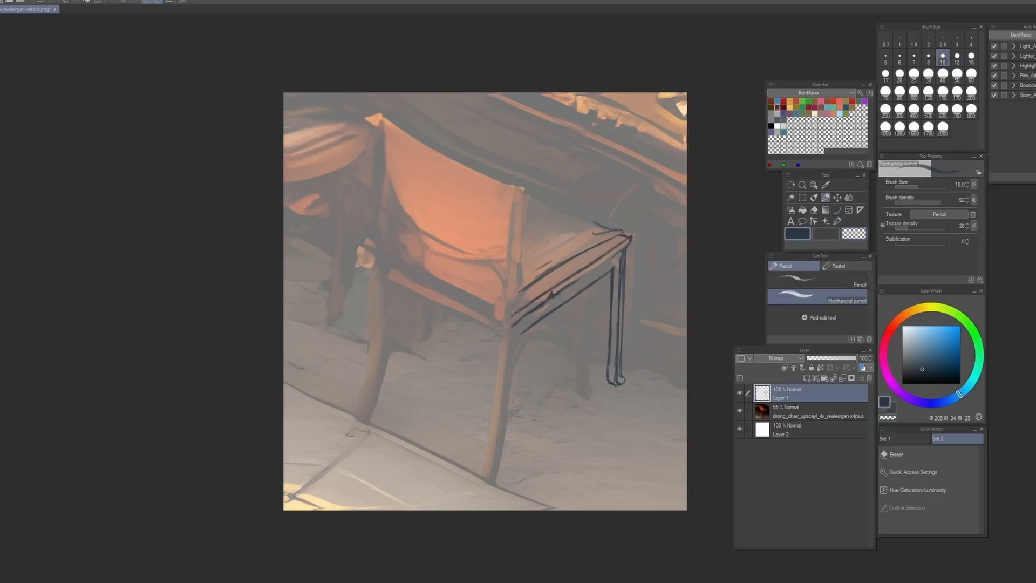
Outline the backrest's right post and sketch the far edge and surface of the seat
left_click_drag(529, 184, 514, 327)
left_click_drag(532, 186, 503, 330)
left_click_drag(526, 208, 519, 243)
mouse_move(532, 199)
left_mouse_down()
mouse_move(564, 201)
mouse_move(592, 225)
left_mouse_up()
left_click_drag(608, 233, 539, 249)
Draw the rail beneath the backrest, the left backrest post and the backrest's top edge
mouse_move(509, 338)
left_mouse_down()
mouse_move(528, 327)
mouse_move(386, 281)
left_mouse_up()
left_click_drag(497, 323, 393, 270)
mouse_move(364, 116)
left_mouse_down()
mouse_move(386, 122)
mouse_move(376, 248)
left_mouse_up()
left_click_drag(380, 125, 385, 272)
mouse_move(384, 122)
left_mouse_down()
mouse_move(385, 253)
mouse_move(513, 186)
left_mouse_up()
mouse_move(515, 189)
left_mouse_down()
mouse_move(389, 124)
mouse_move(400, 191)
left_mouse_up()
Sketch vertical wood grain lines across the chair's backrest panel
left_click_drag(410, 140, 412, 219)
left_click_drag(477, 178, 479, 236)
left_click_drag(488, 197, 483, 262)
left_click_drag(445, 176, 447, 288)
left_click_drag(457, 178, 457, 224)
left_click_drag(458, 253, 454, 297)
left_click_drag(394, 235, 397, 276)
Outline the chair's two near legs, joining them to the seat rail, and refine the backrest's right post
left_click_drag(577, 298, 511, 345)
left_click_drag(529, 333, 493, 485)
left_click_drag(513, 341, 499, 488)
mouse_move(502, 339)
left_mouse_down()
mouse_move(484, 469)
mouse_move(495, 423)
left_mouse_up()
mouse_move(376, 273)
left_mouse_down()
mouse_move(352, 432)
mouse_move(367, 428)
left_mouse_up()
left_click_drag(394, 285, 360, 428)
left_click_drag(378, 260, 372, 327)
left_click_drag(522, 194, 522, 227)
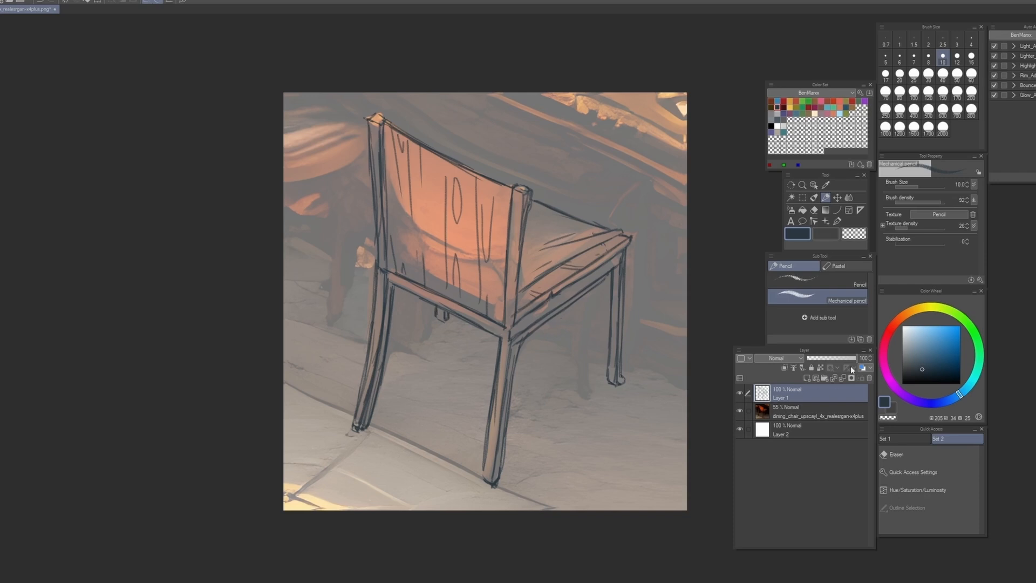
Lower the chair image layer's opacity to 0% so only the sketch shows over white
mouse_move(829, 361)
left_mouse_down()
mouse_move(858, 357)
mouse_move(791, 354)
left_mouse_up()
left_click(815, 405)
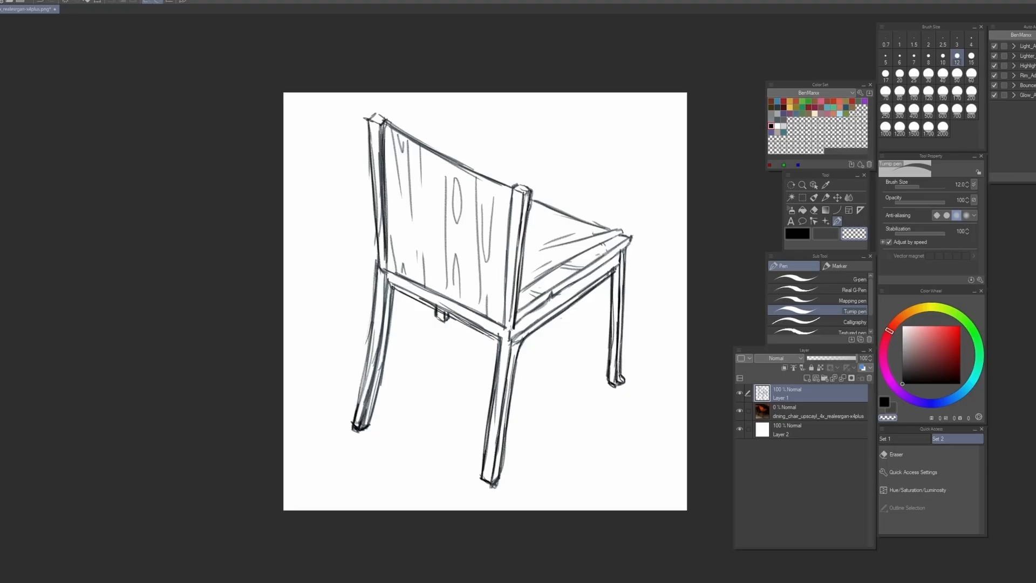
Export the finished chair sketch as a single-layer PNG image
left_click(8, 1)
mouse_move(54, 102)
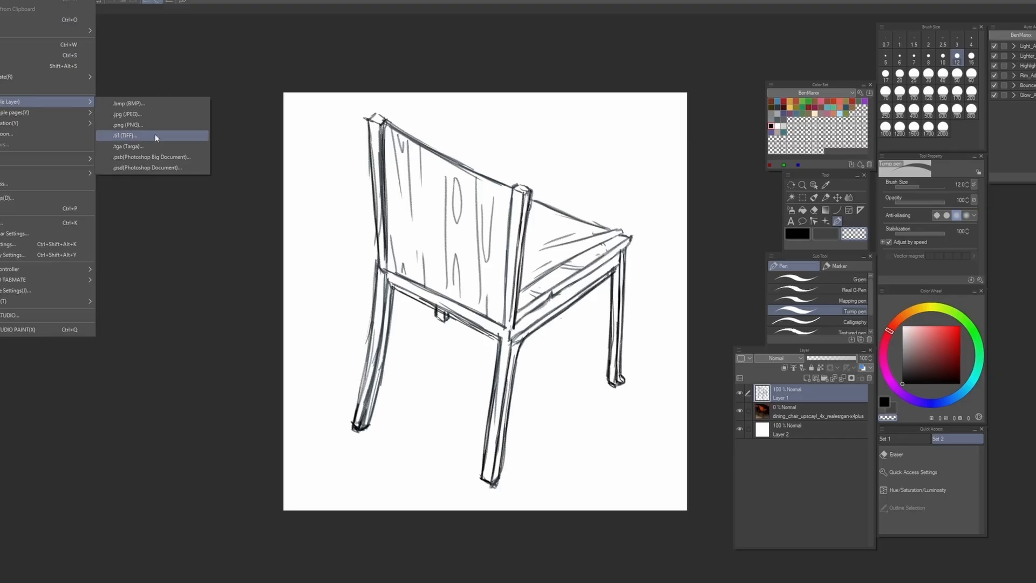
left_click(129, 125)
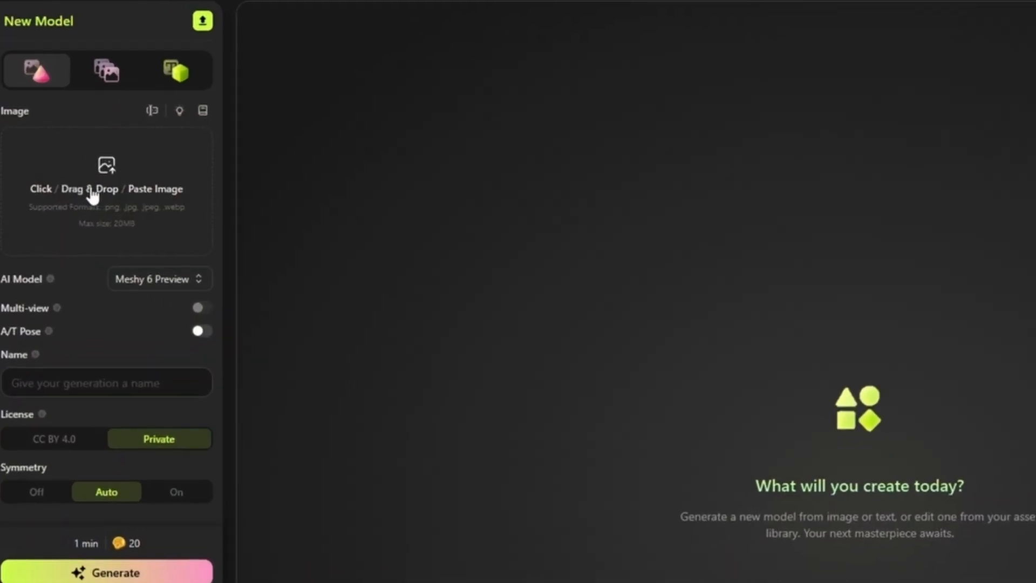
Switch to Meshy, upload the exported Chair Sketch image for image-to-3D and generate a model from it
left_click(90, 190)
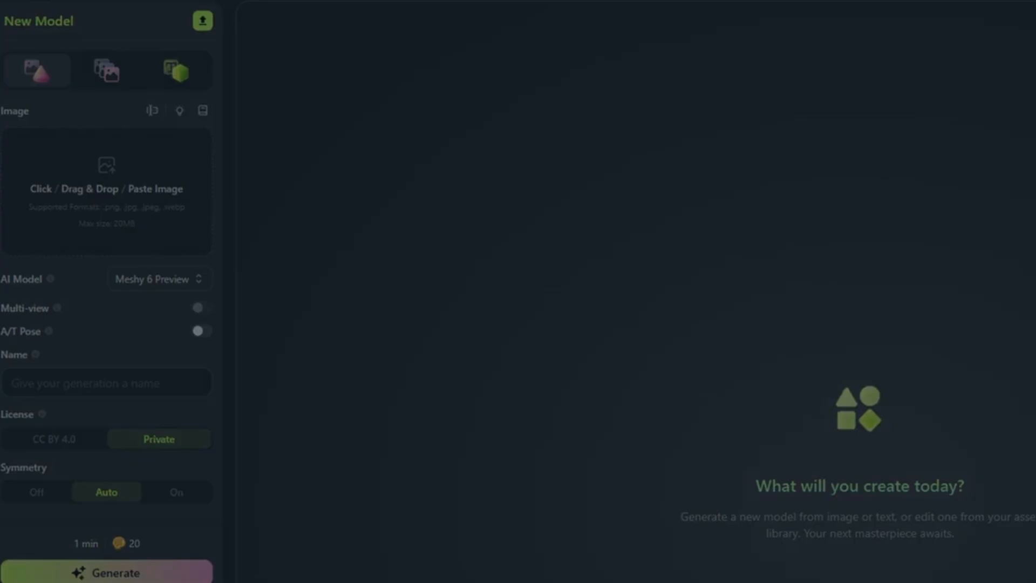
left_click(728, 417)
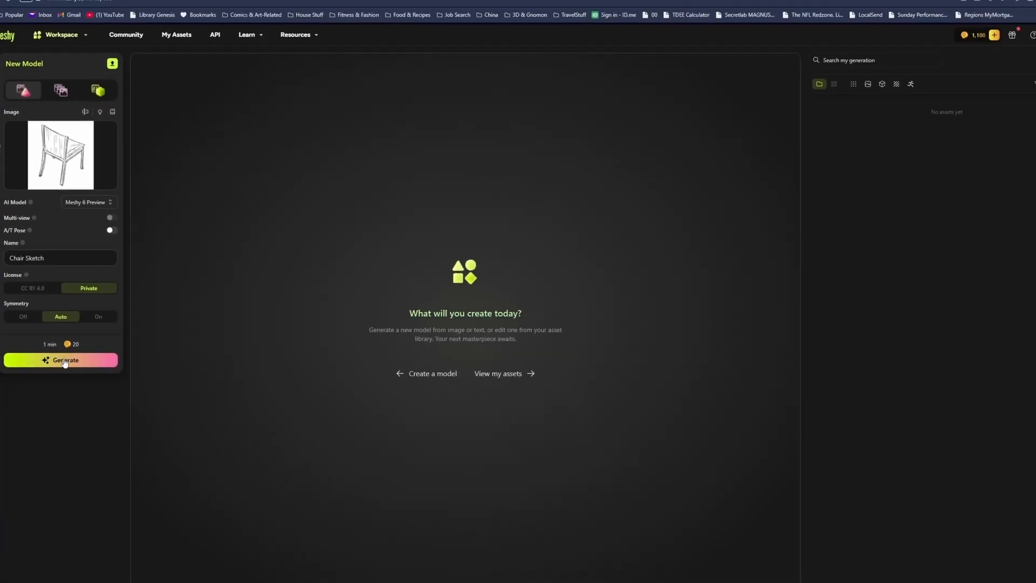
left_click(113, 574)
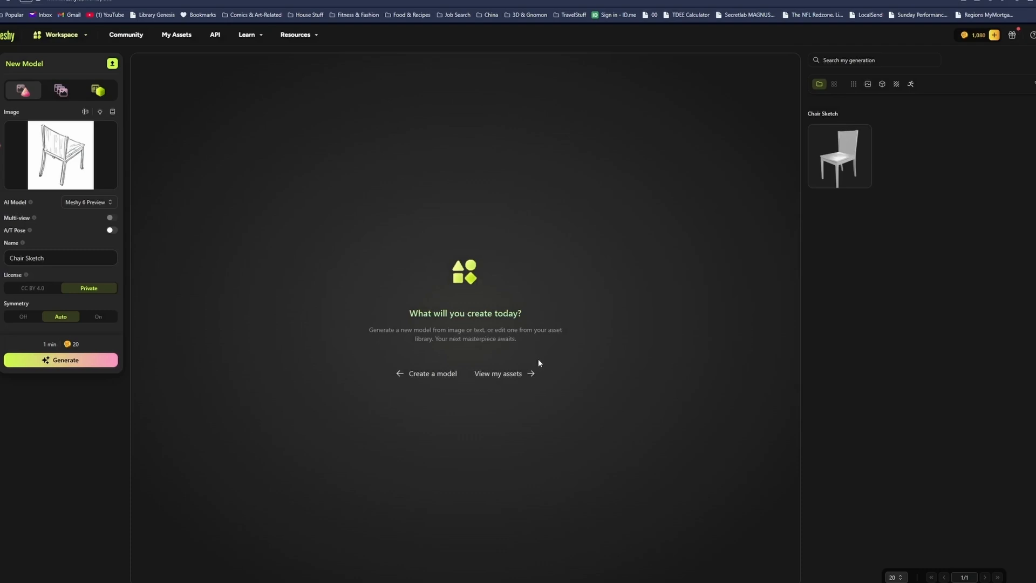
Open the generated Chair Sketch model, inspect it from several angles and download it in obj format
mouse_move(847, 165)
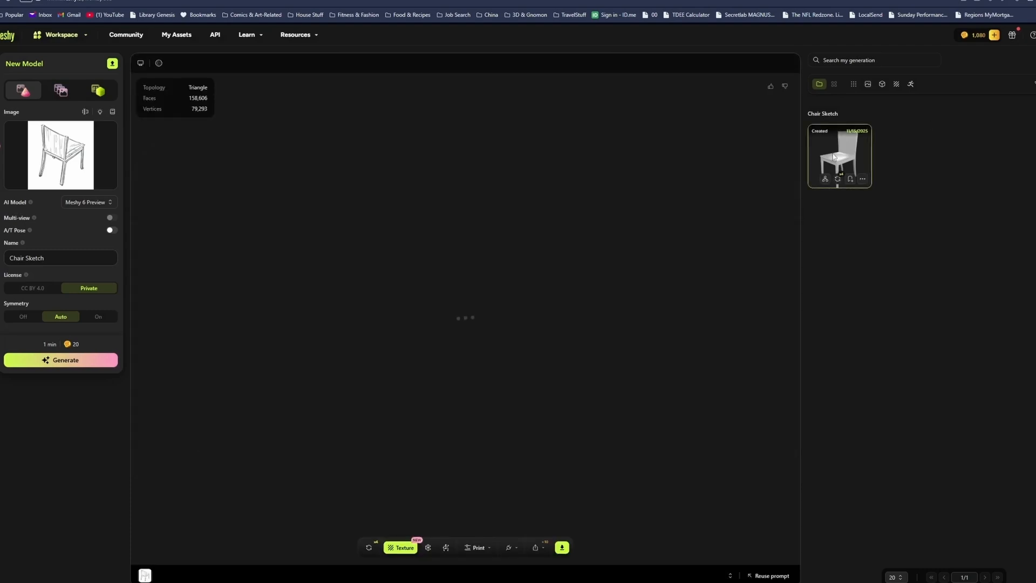
left_click_drag(401, 478, 307, 407)
left_click_drag(389, 432, 490, 446)
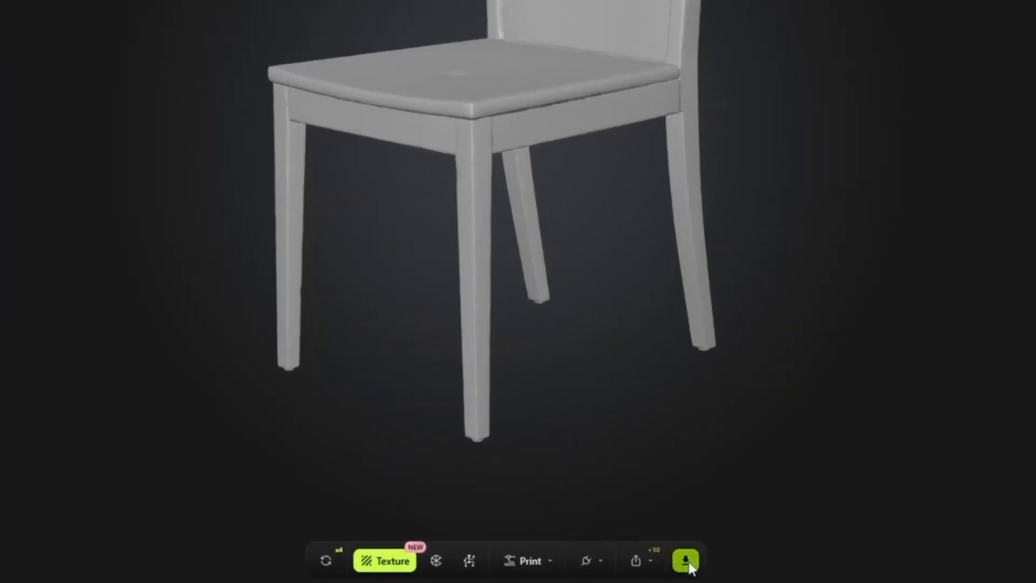
left_click(686, 564)
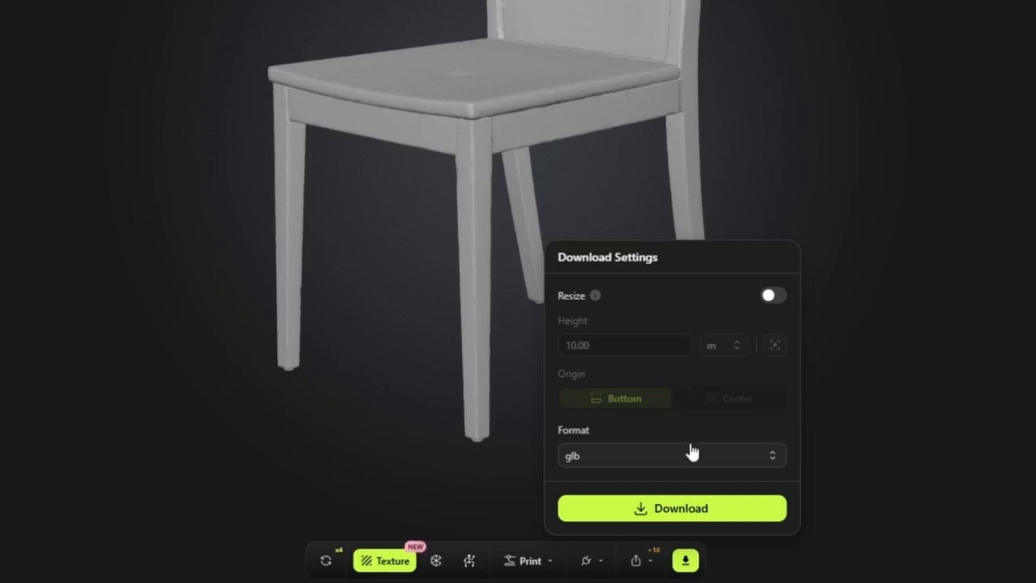
left_click(777, 456)
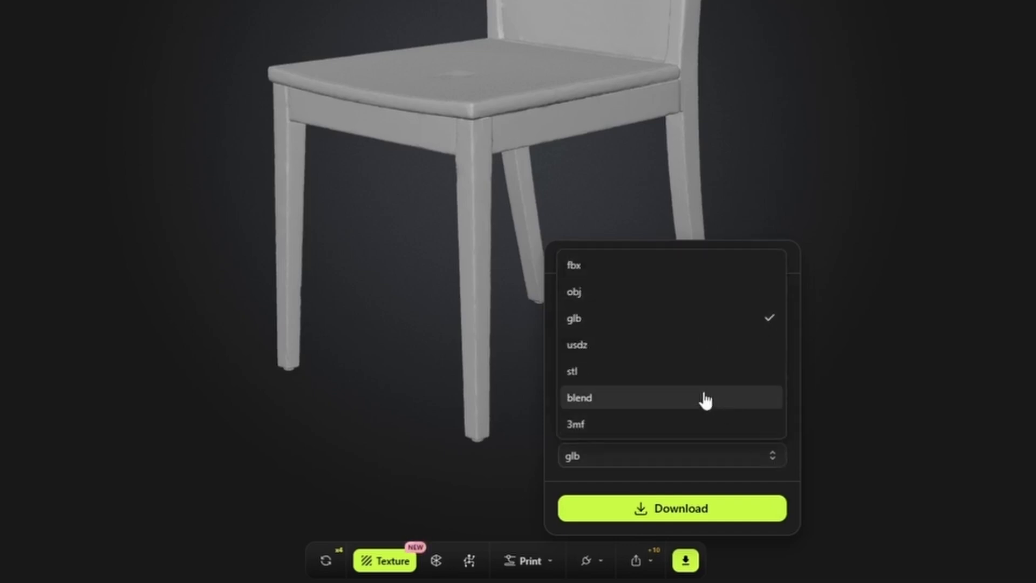
left_click(621, 292)
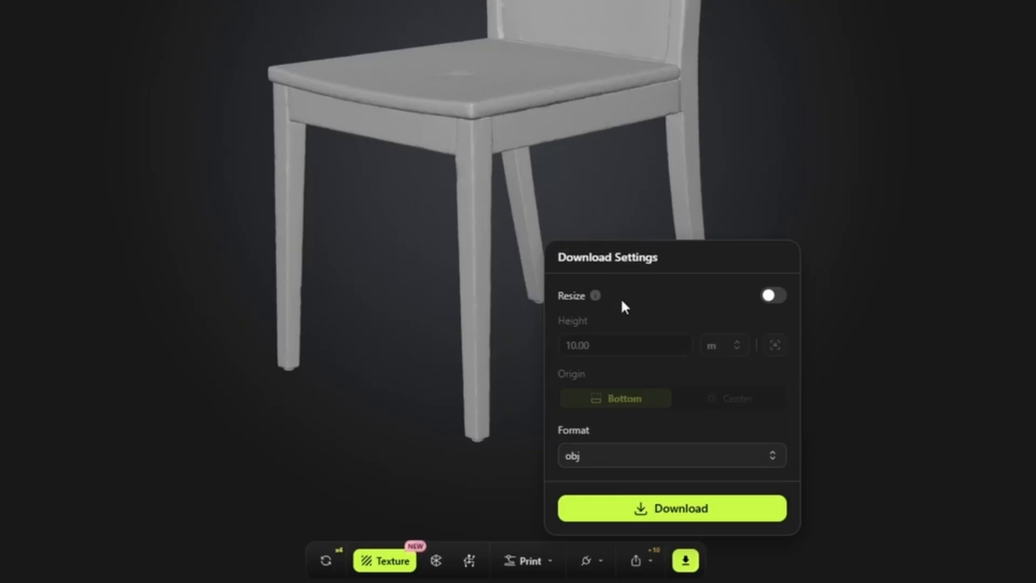
left_click(673, 514)
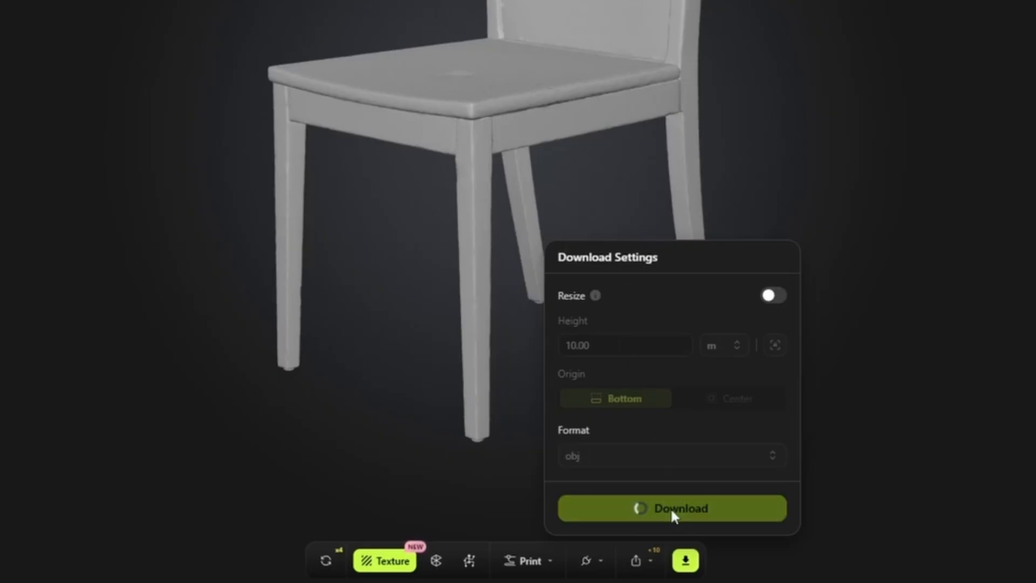